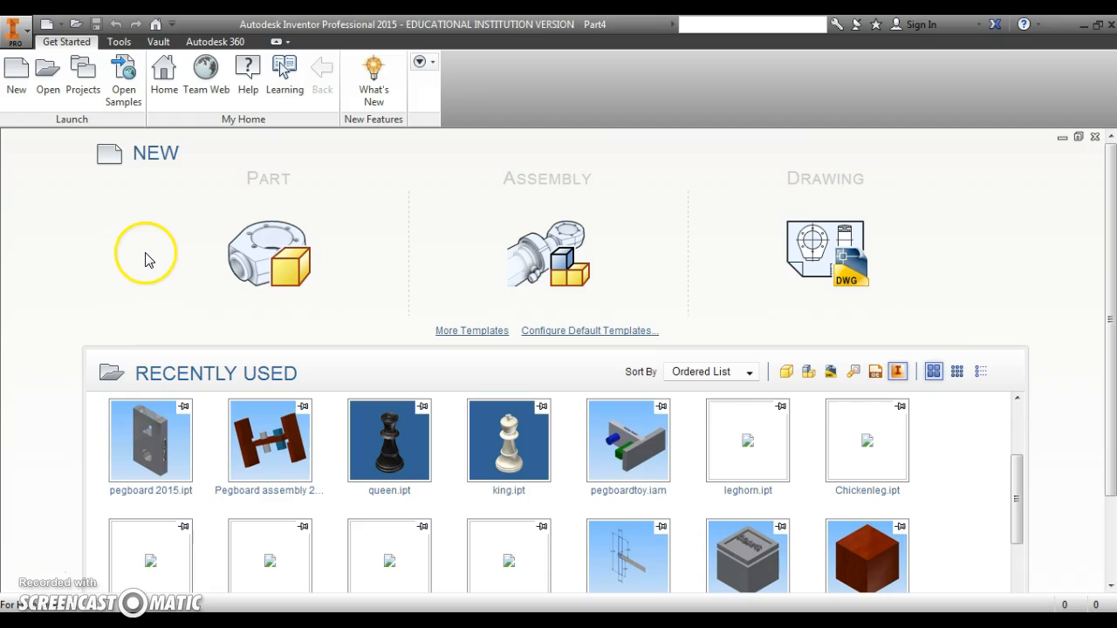
Step: Create a new part and start a 2D sketch on the XY plane
click(267, 251)
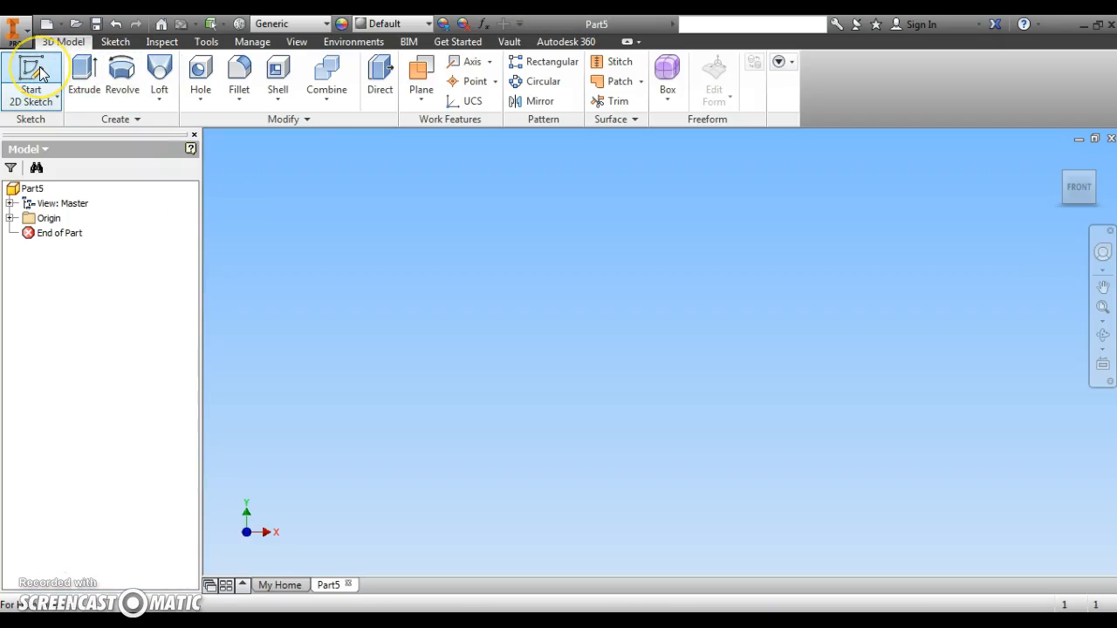
click(41, 75)
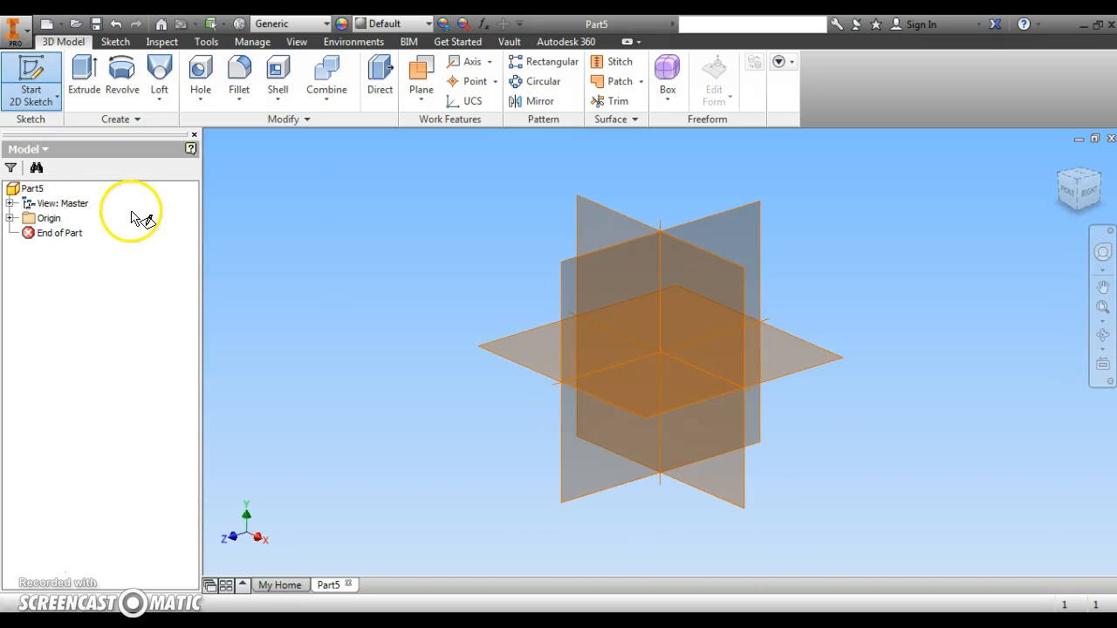
click(728, 323)
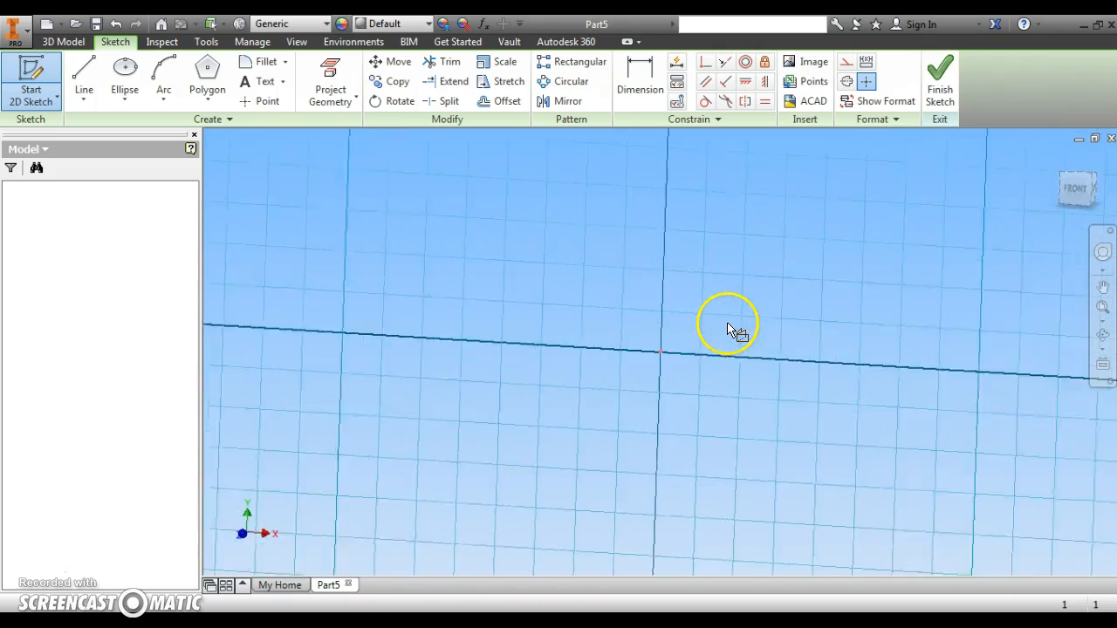
Step: Sketch an eight-sided inscribed polygon about 1.03 in across, centred slightly below the origin
click(207, 70)
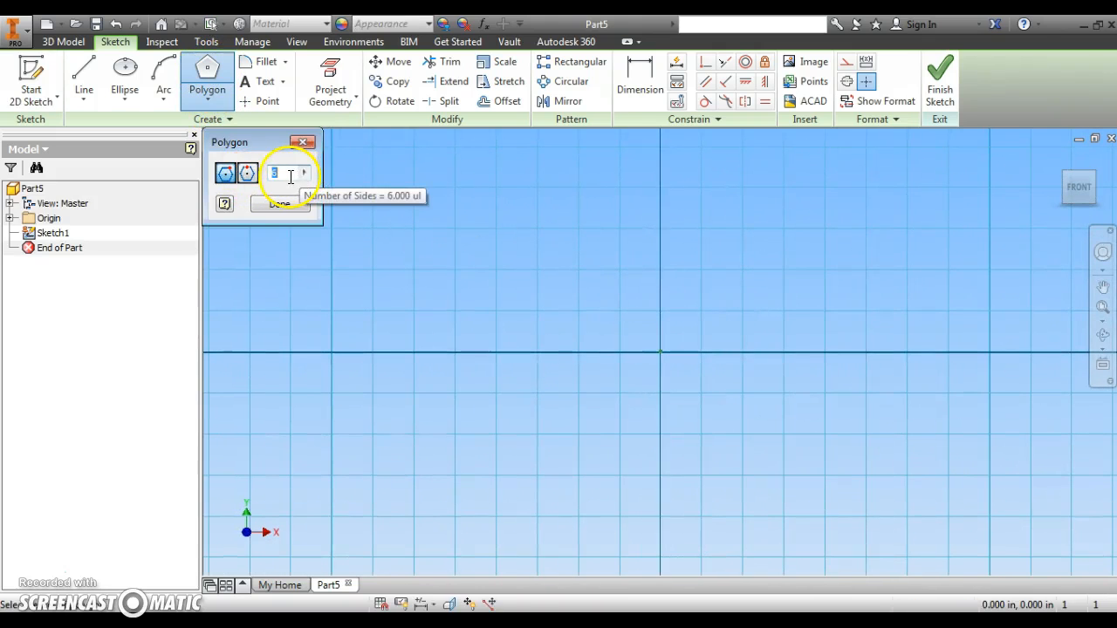
text(5)
drag(287, 175, 262, 172)
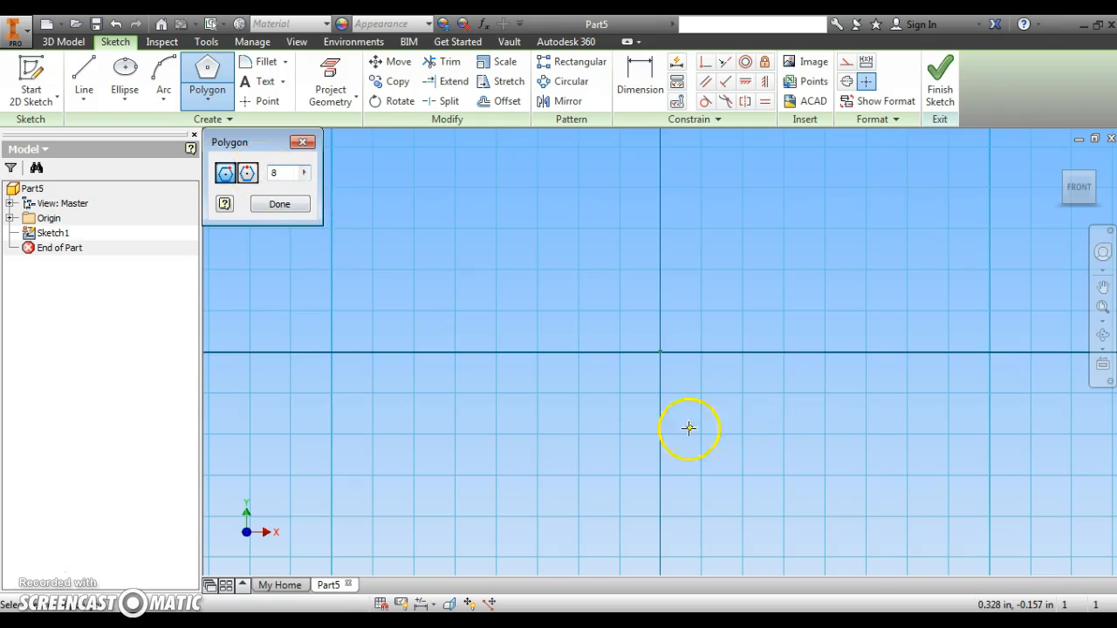
click(628, 423)
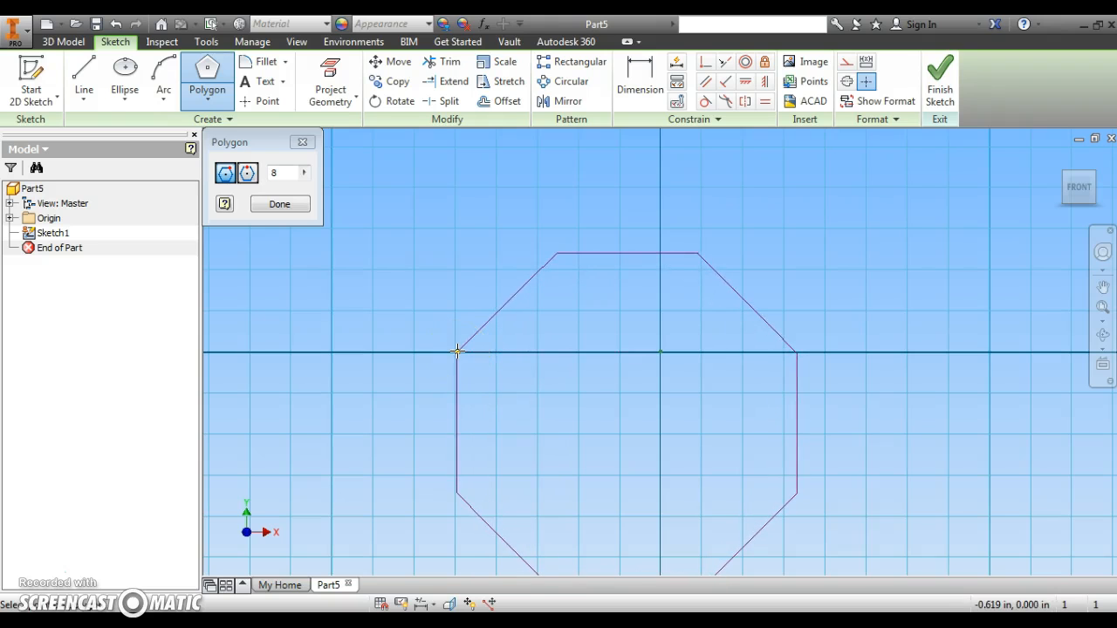
click(457, 352)
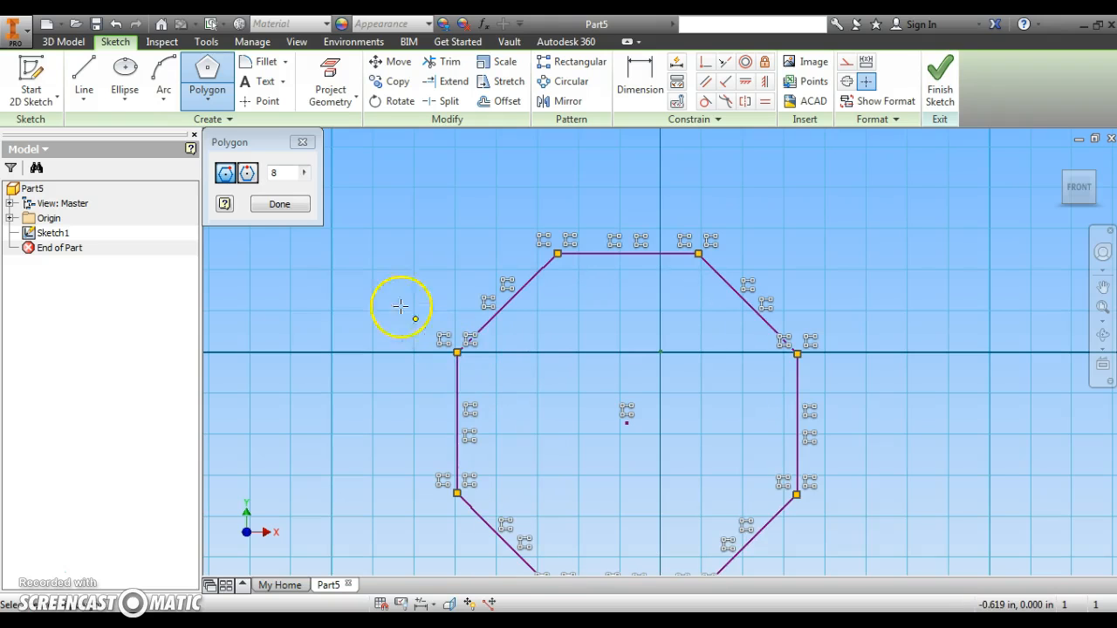
click(279, 204)
Step: Dimension the distance between the octagon's two vertical sides as 12 in and finish the sketch
scroll(335, 269, up, 4)
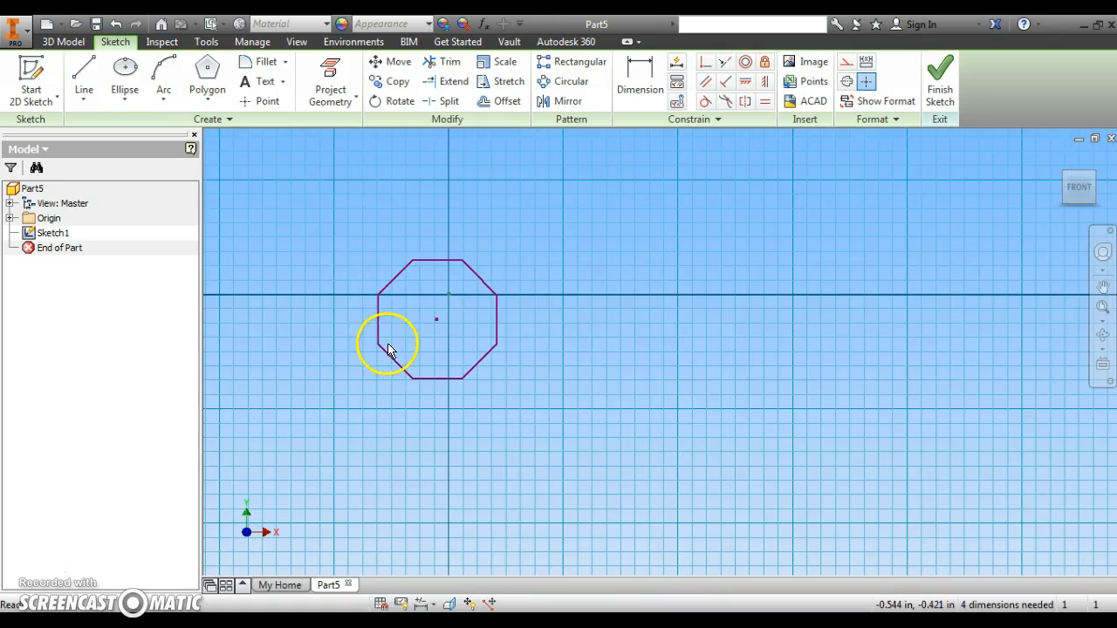
scroll(386, 347, down, 4)
click(637, 78)
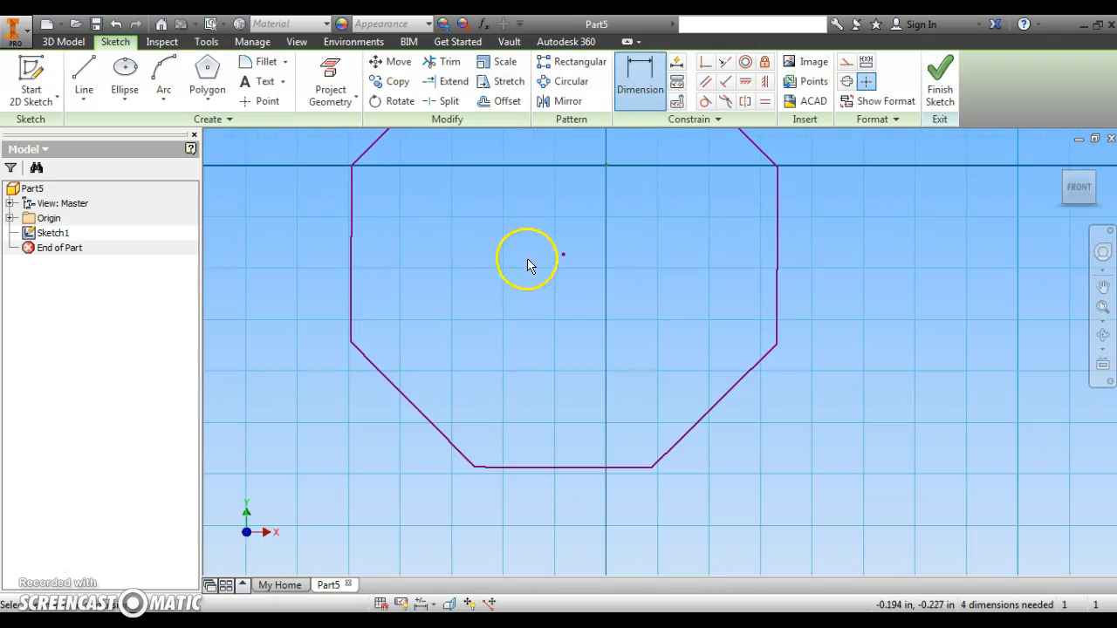
click(351, 268)
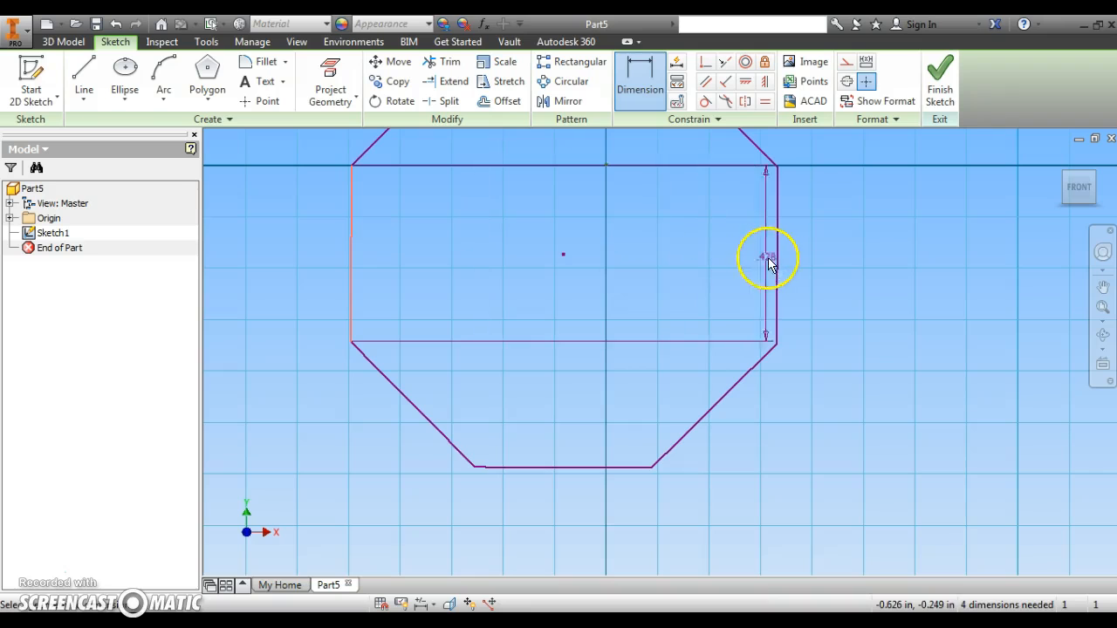
click(775, 257)
click(593, 507)
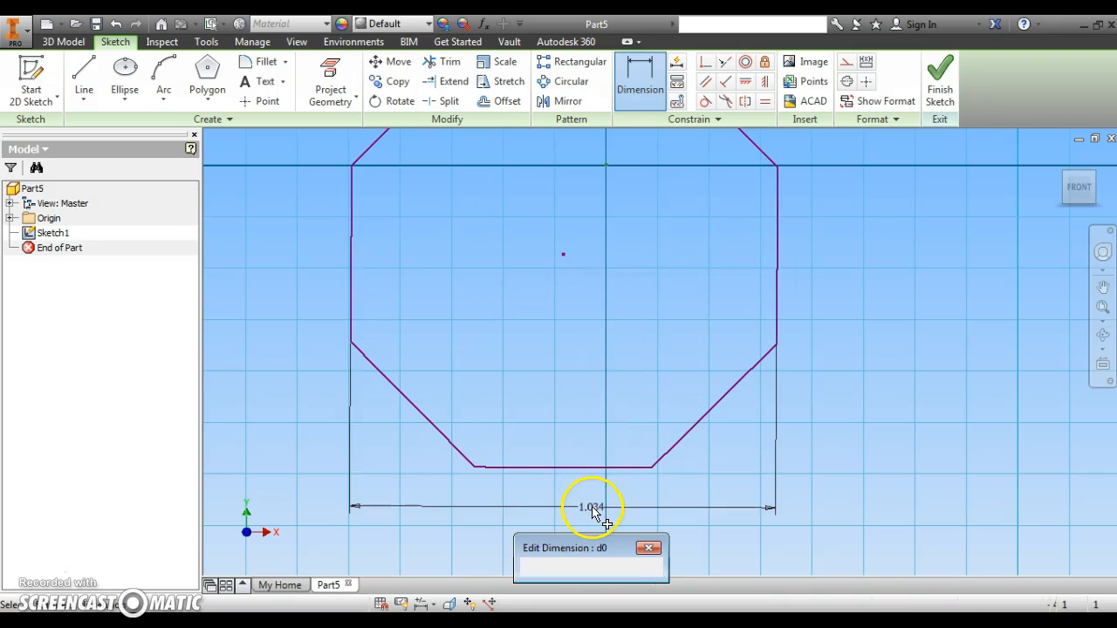
text(12)
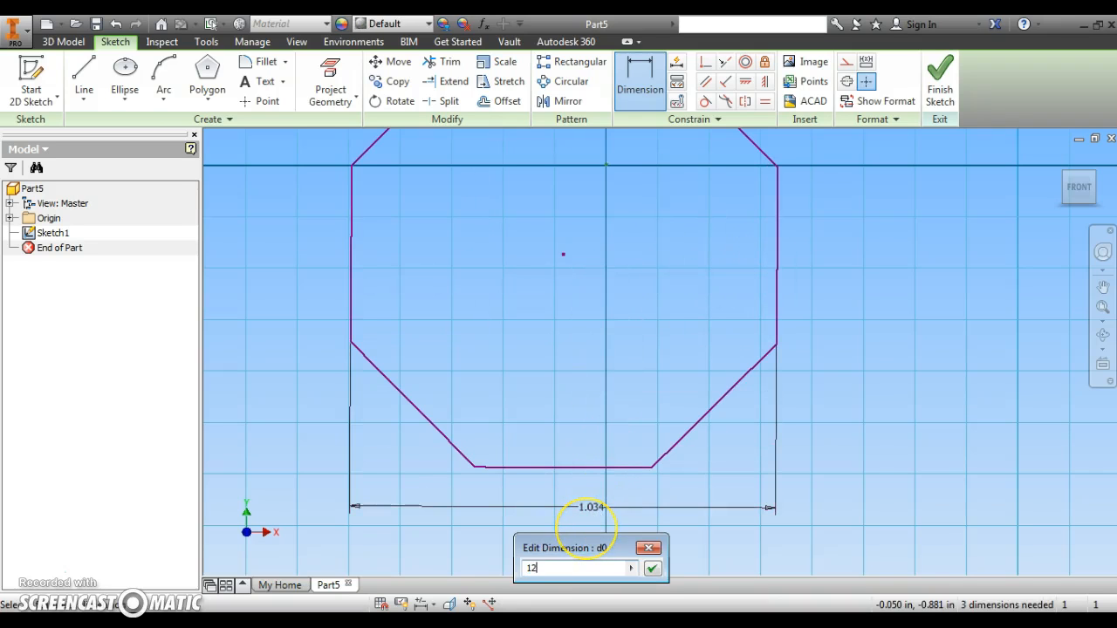
key(Return)
scroll(557, 473, down, 5)
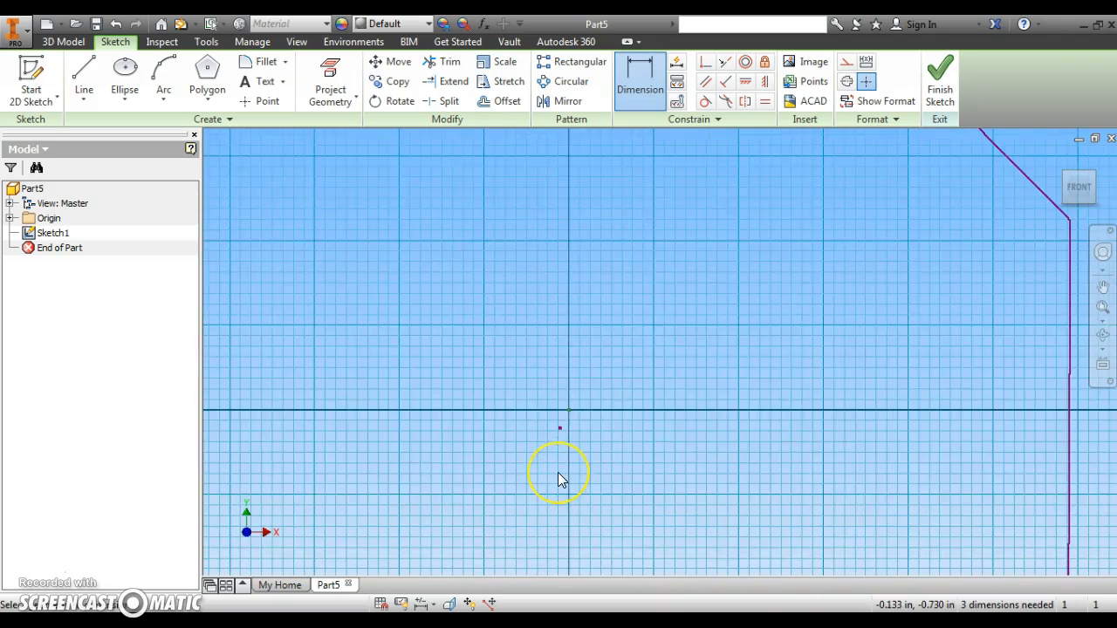
click(1076, 186)
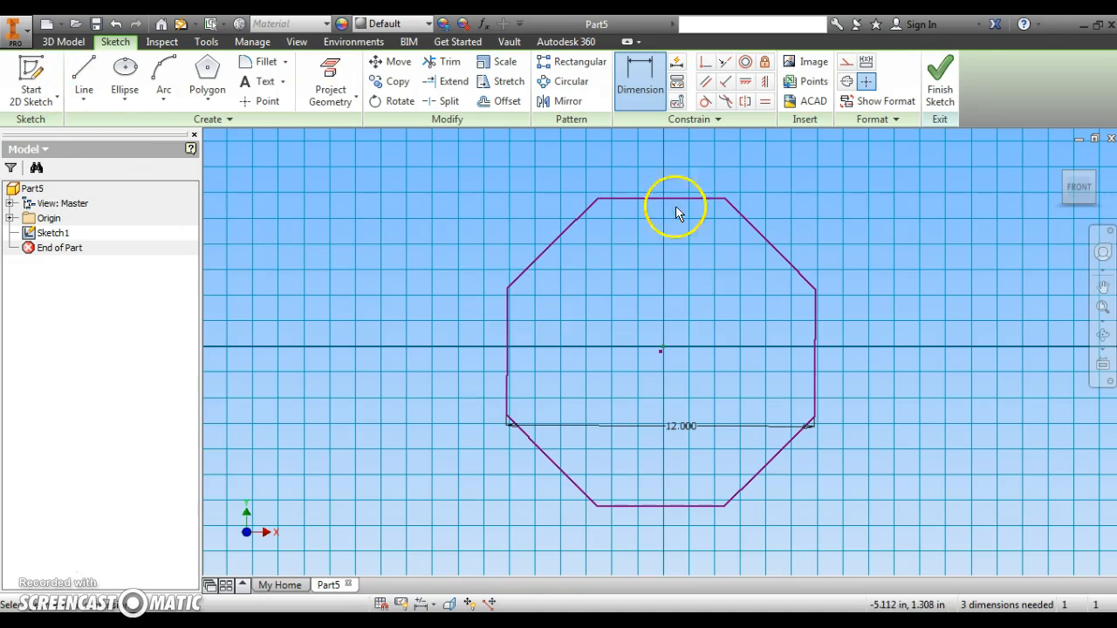
click(951, 74)
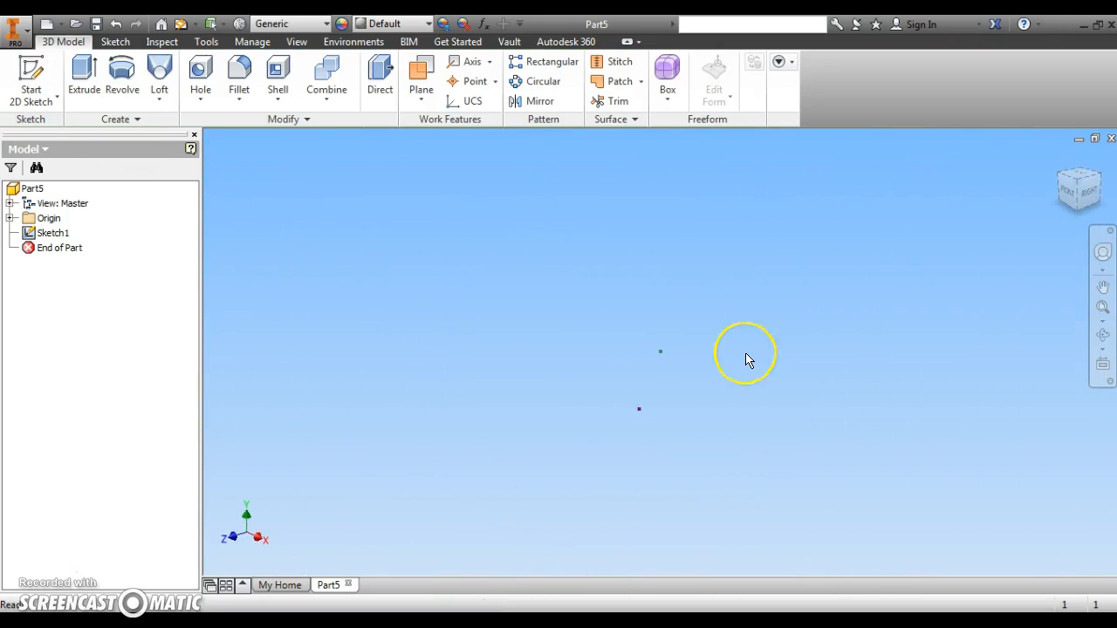
Step: Create a work plane offset 24 in from the XY plane, in front of the octagon
scroll(746, 360, up, 2)
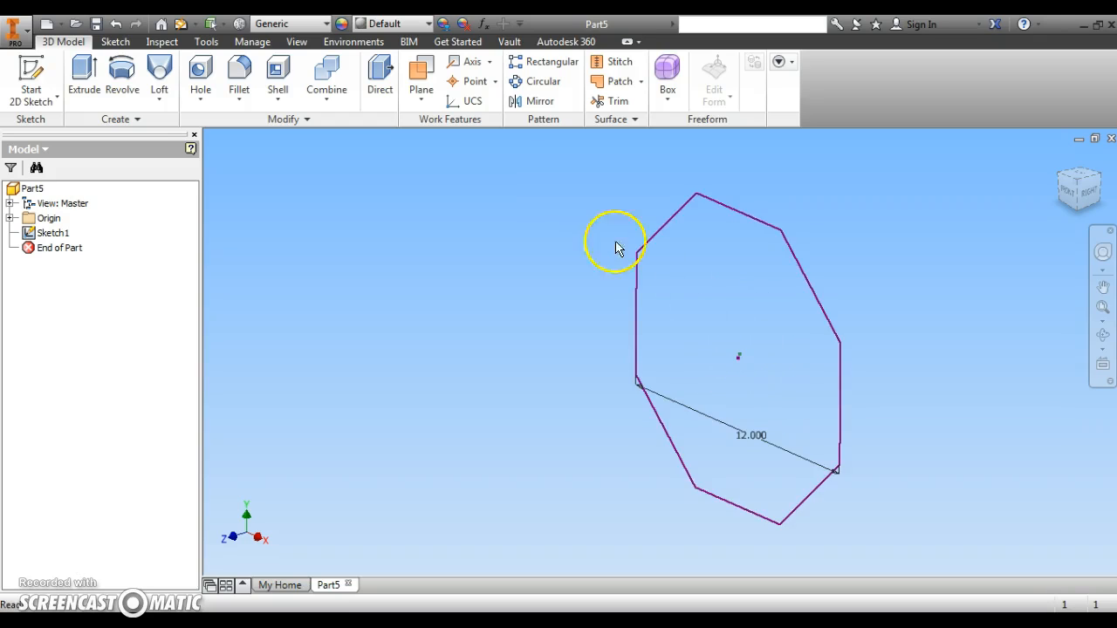
click(421, 74)
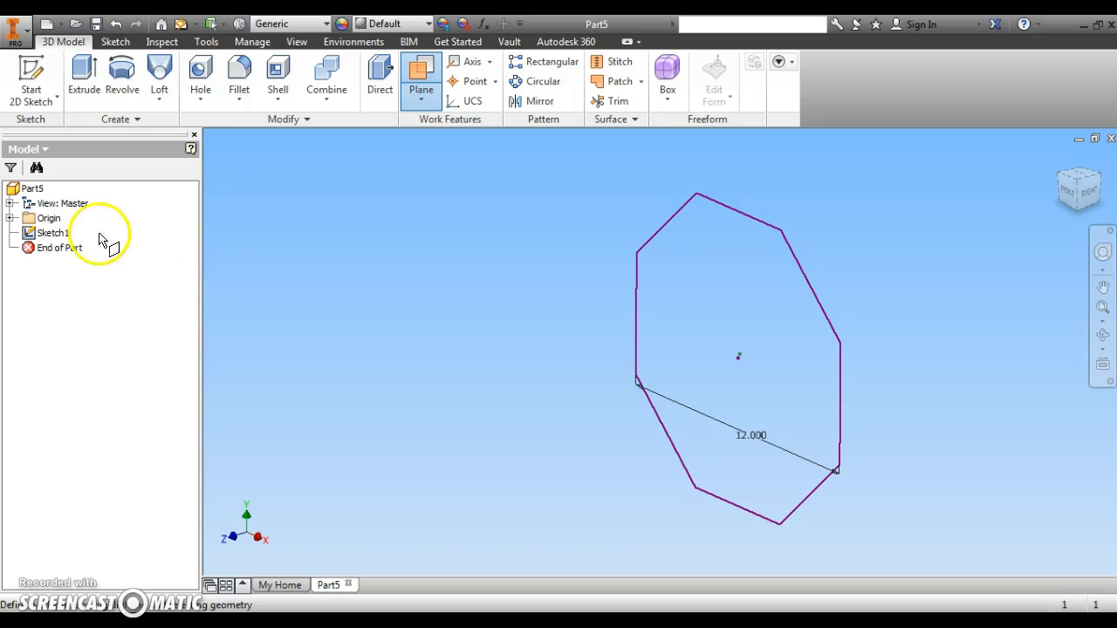
click(9, 218)
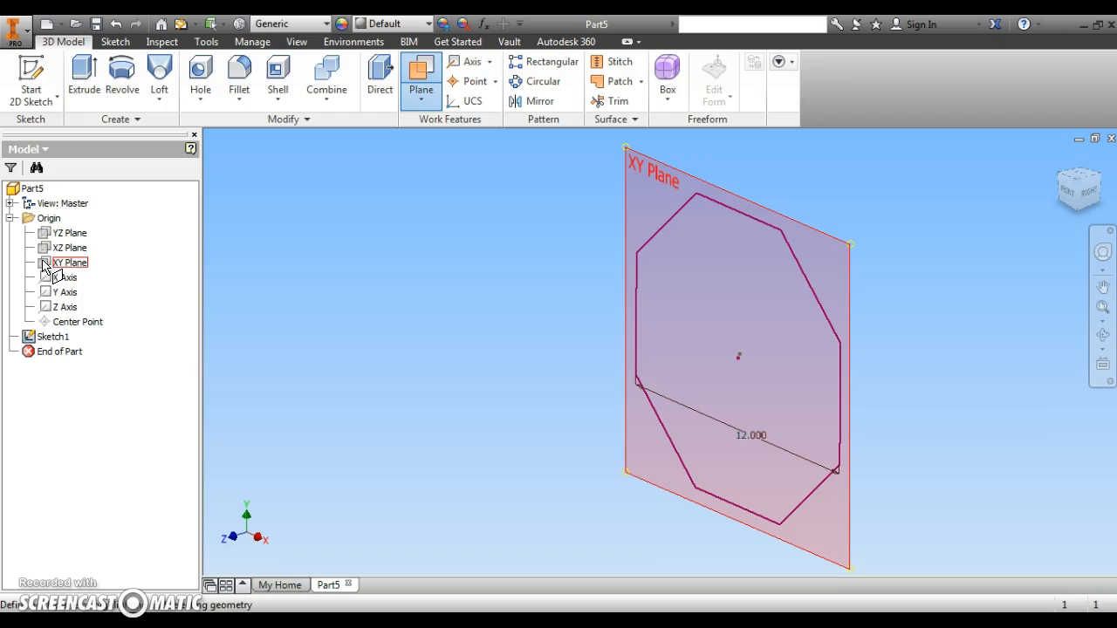
click(44, 262)
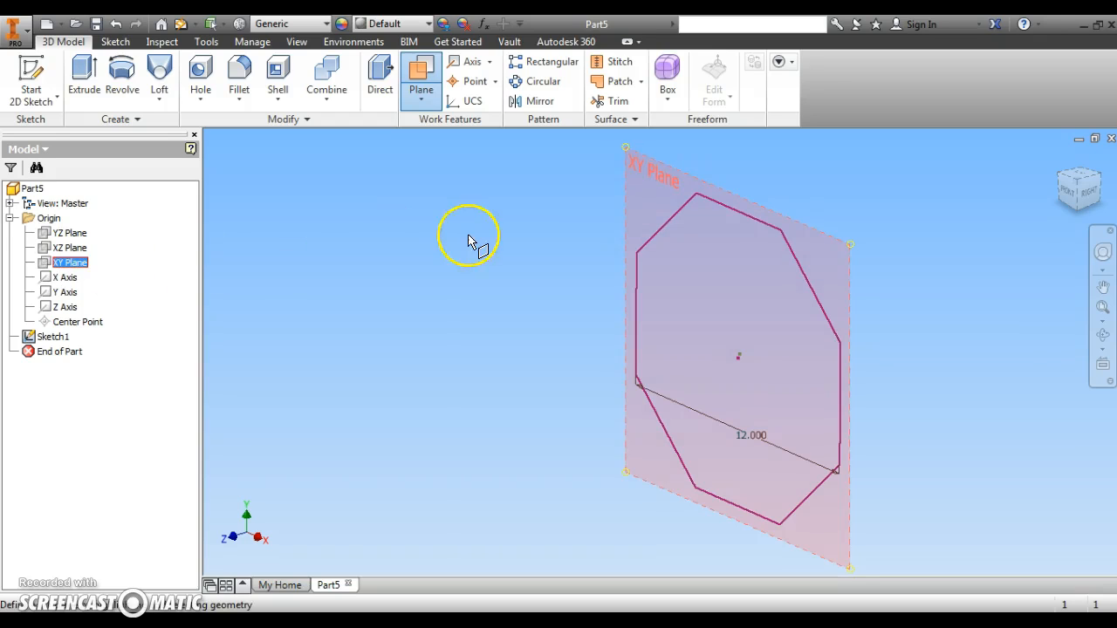
drag(860, 281, 626, 375)
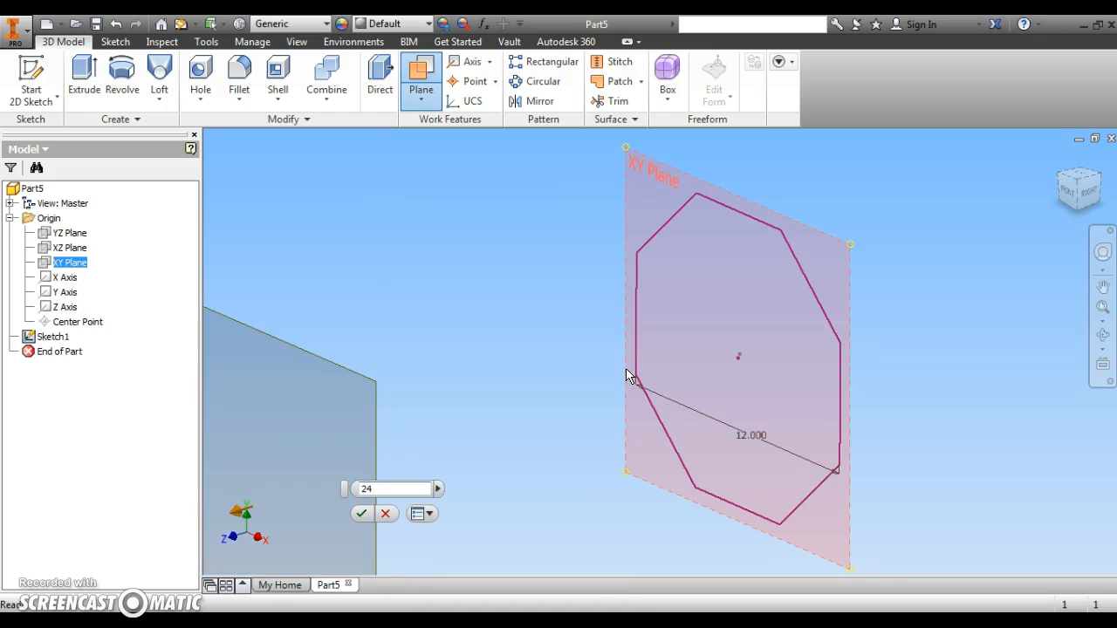
key(Return)
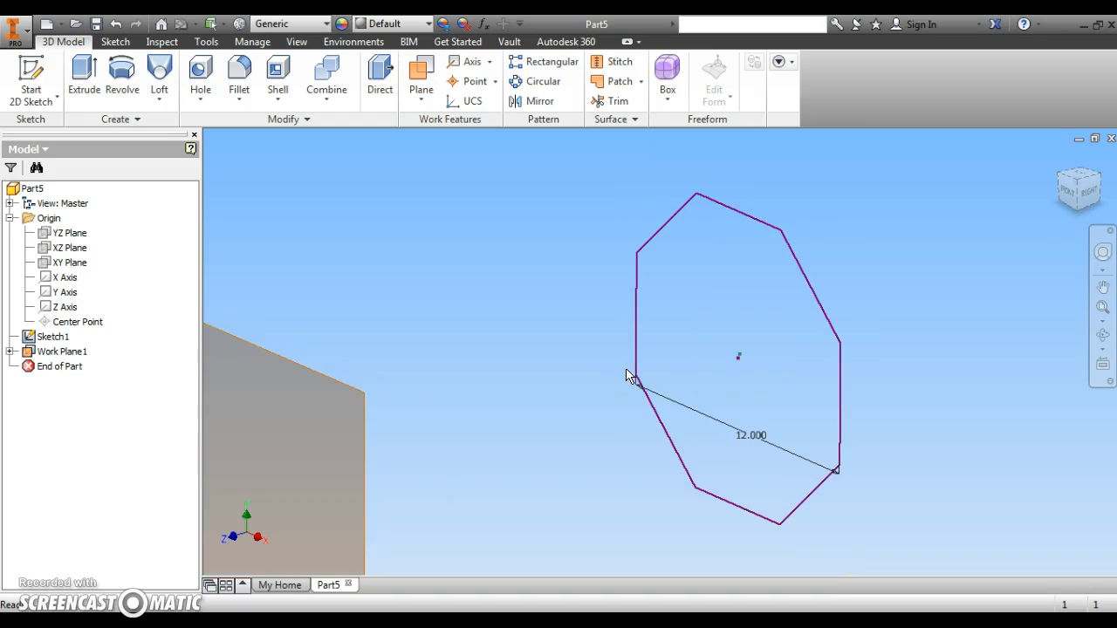
Step: Start a 2D sketch on the offset work plane
scroll(626, 375, down, 5)
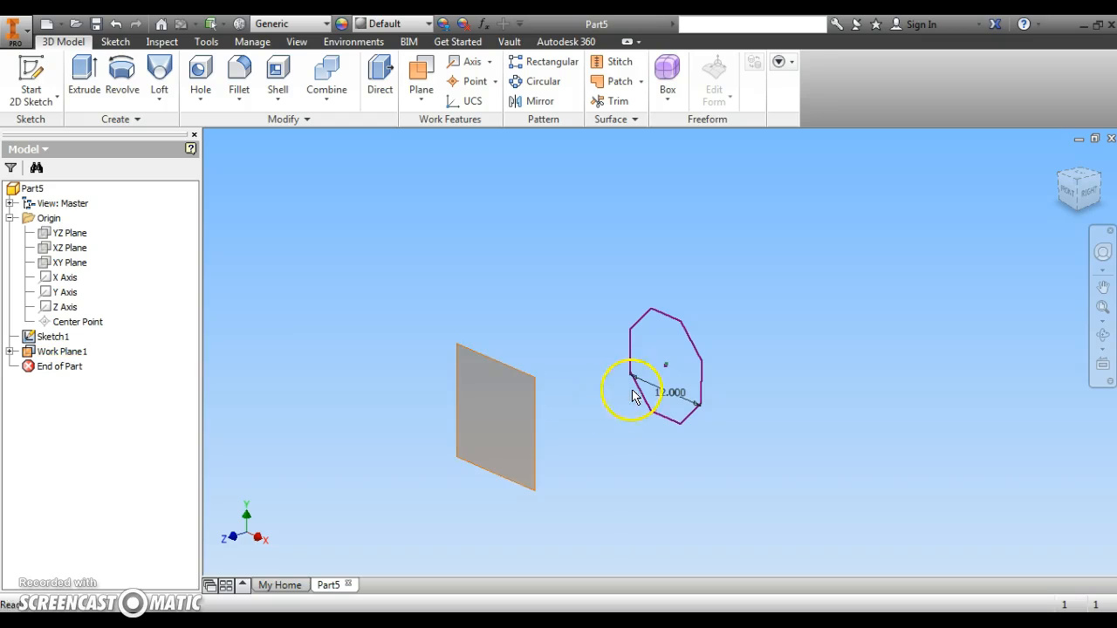
click(537, 422)
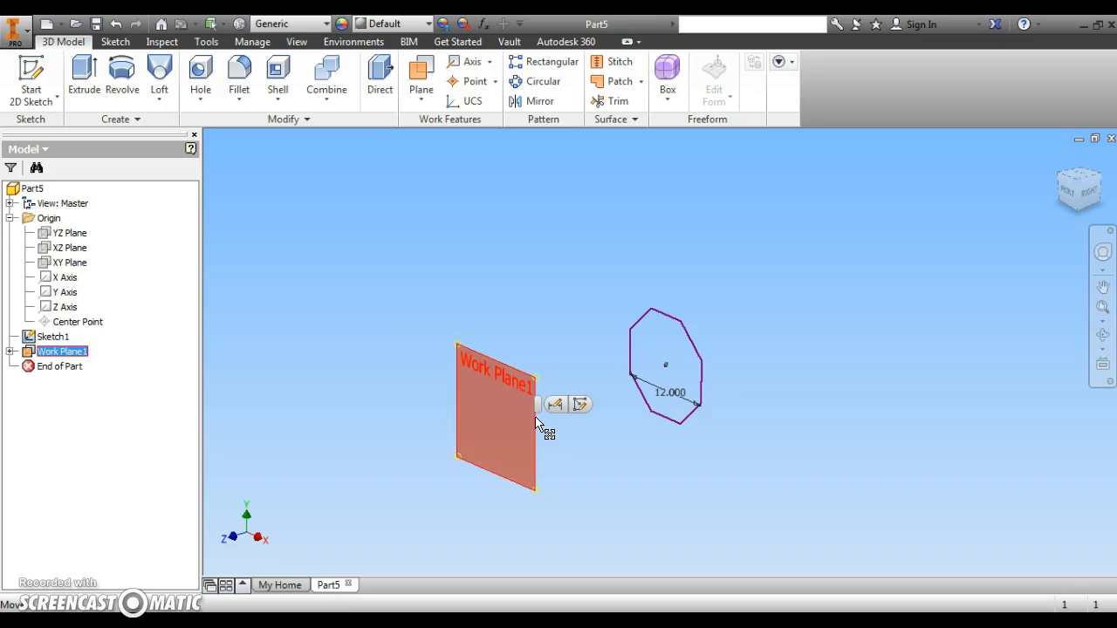
click(581, 405)
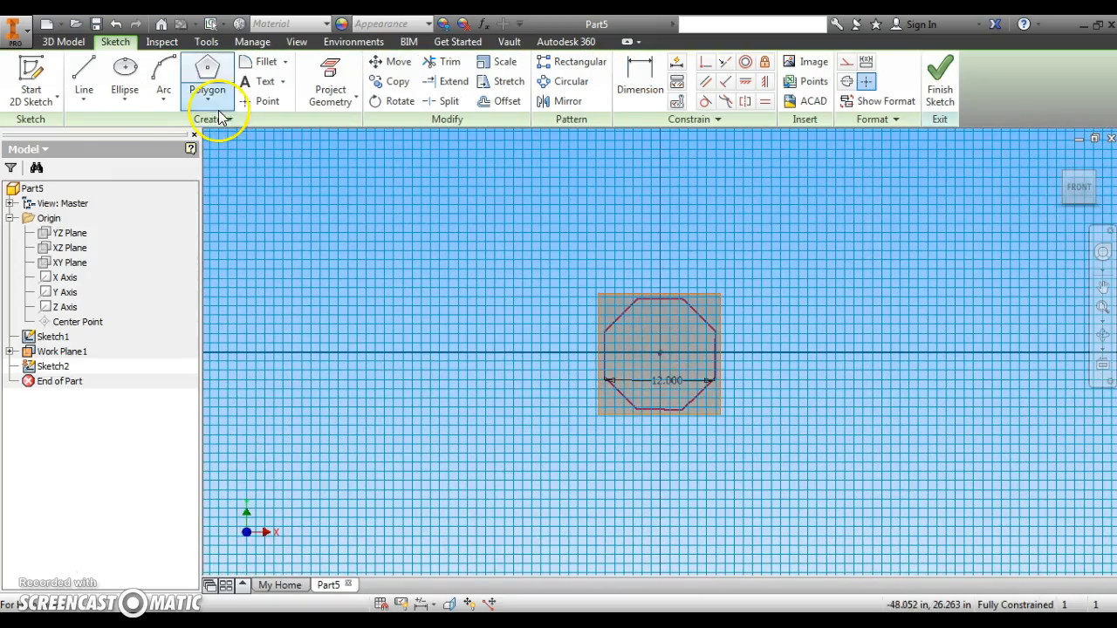
Step: Sketch a diagonally tilted ellipse over the octagon, move its centre onto the origin and finish the sketch
click(126, 69)
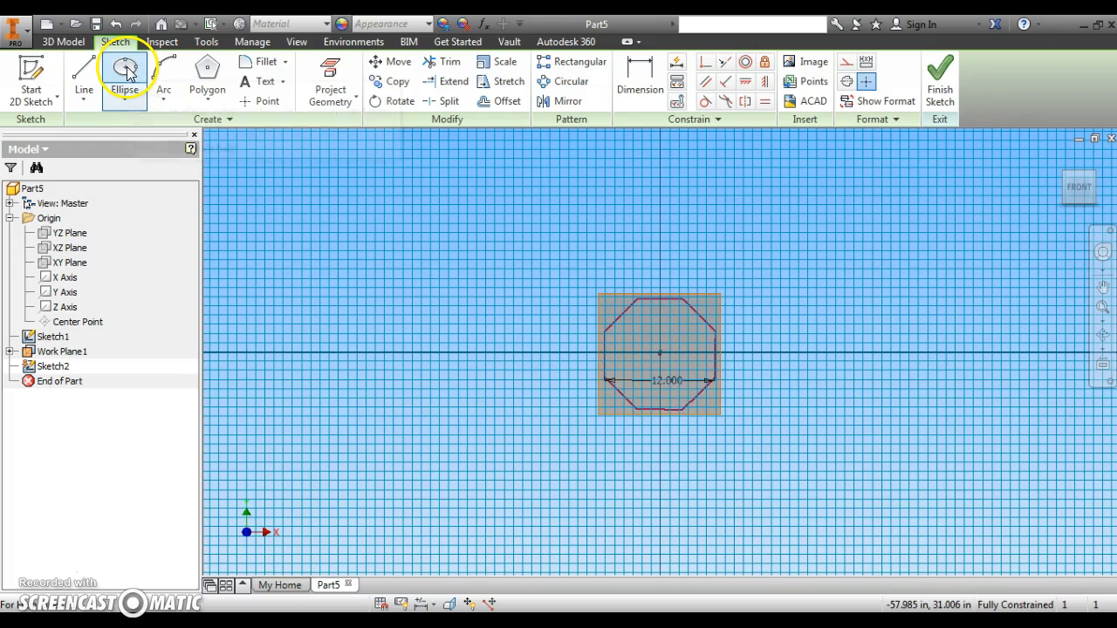
click(634, 376)
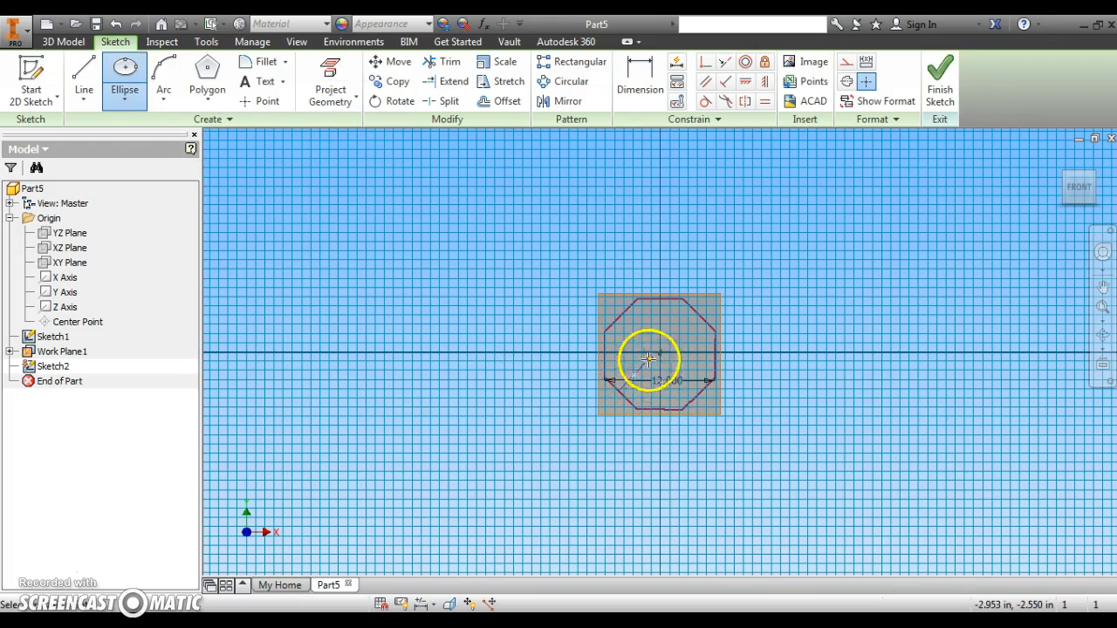
click(684, 330)
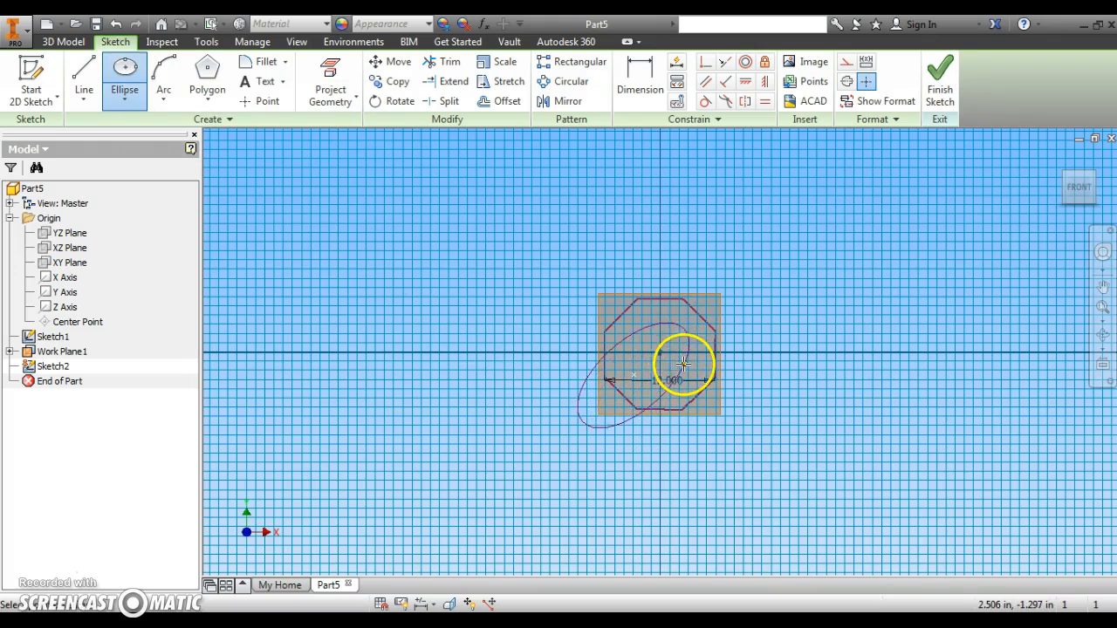
click(687, 367)
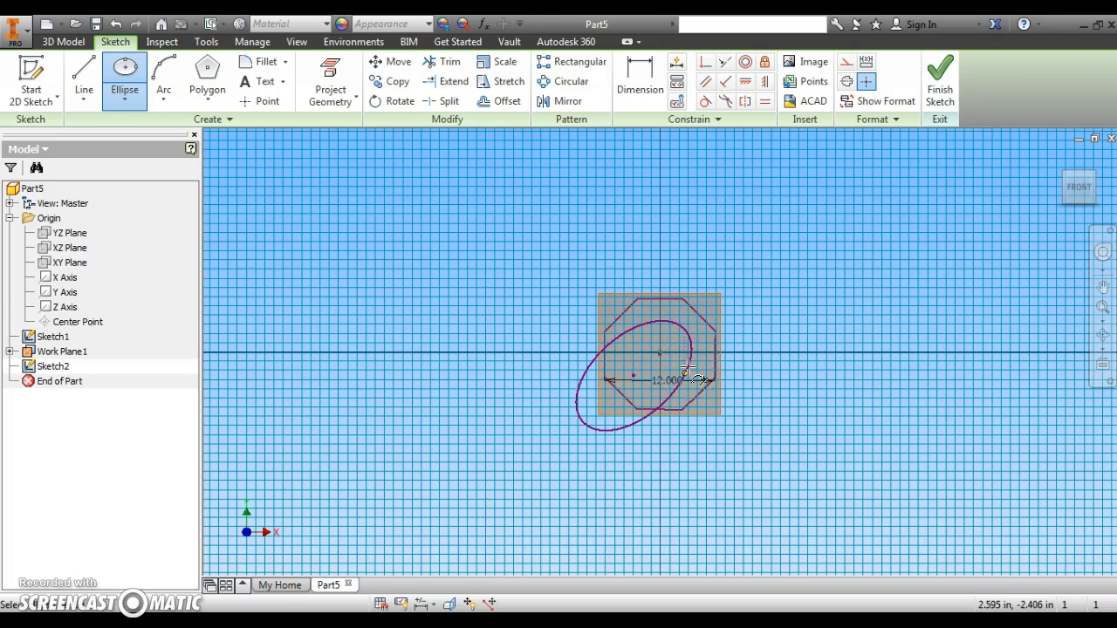
right_click(802, 417)
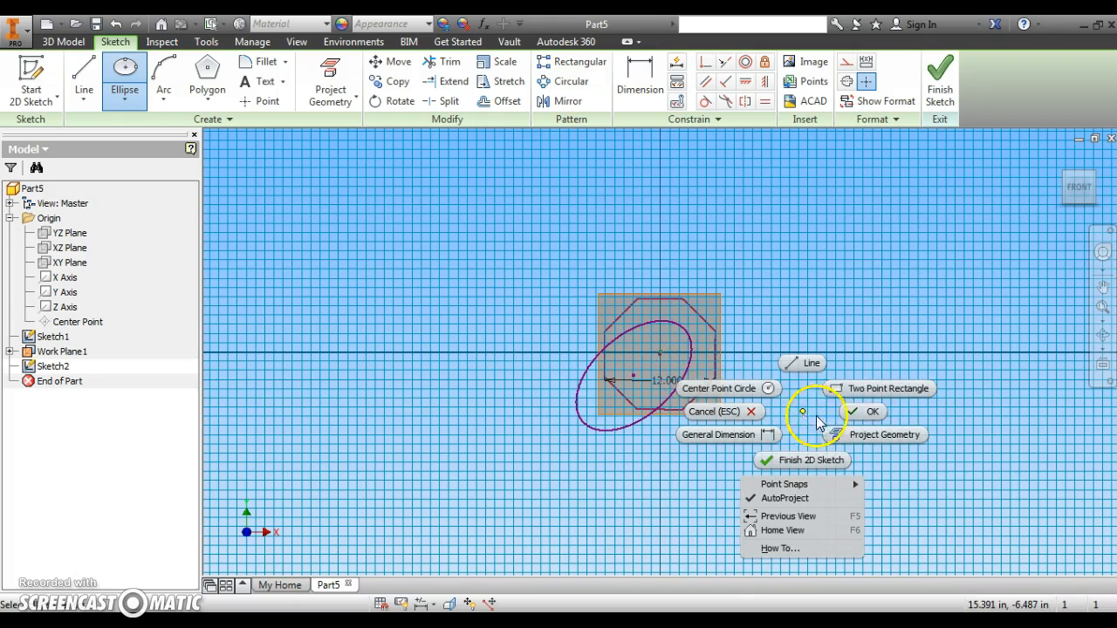
click(857, 412)
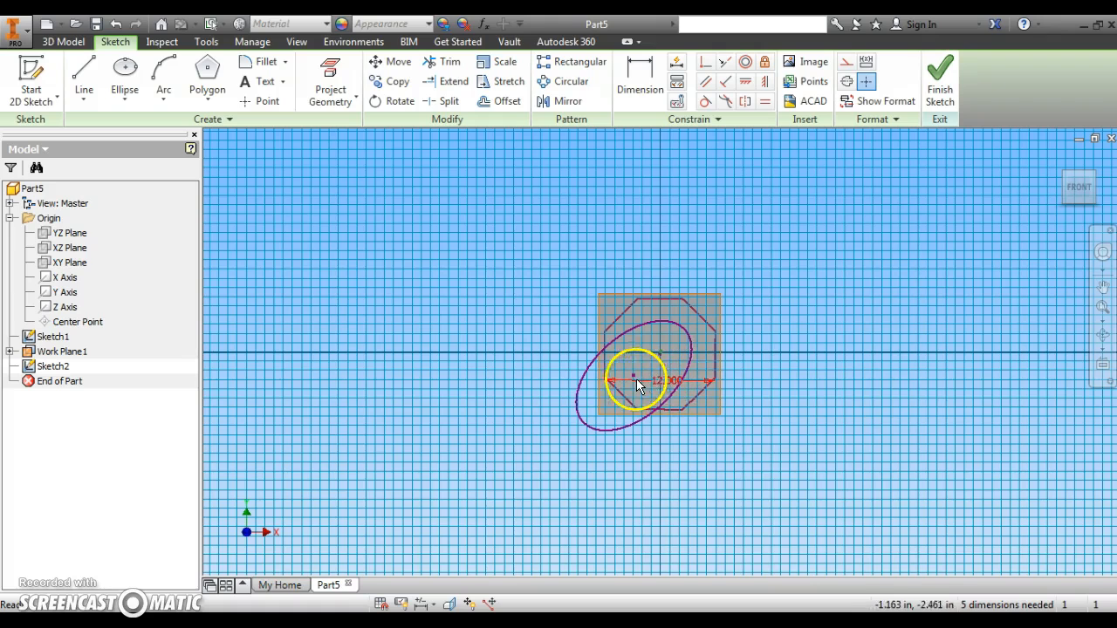
drag(634, 376, 660, 353)
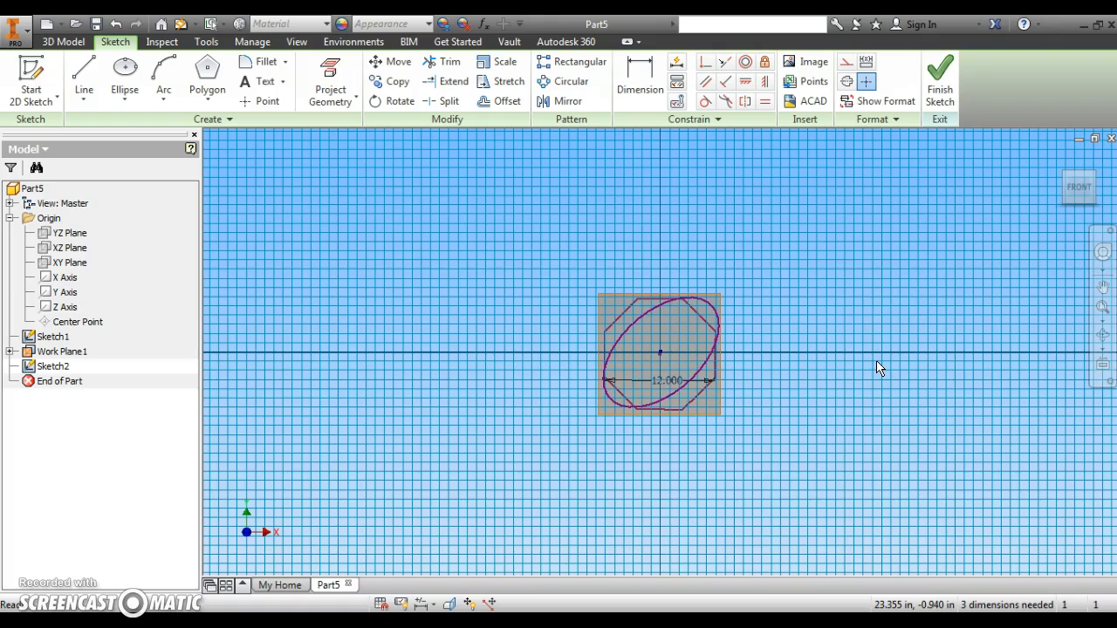
click(940, 78)
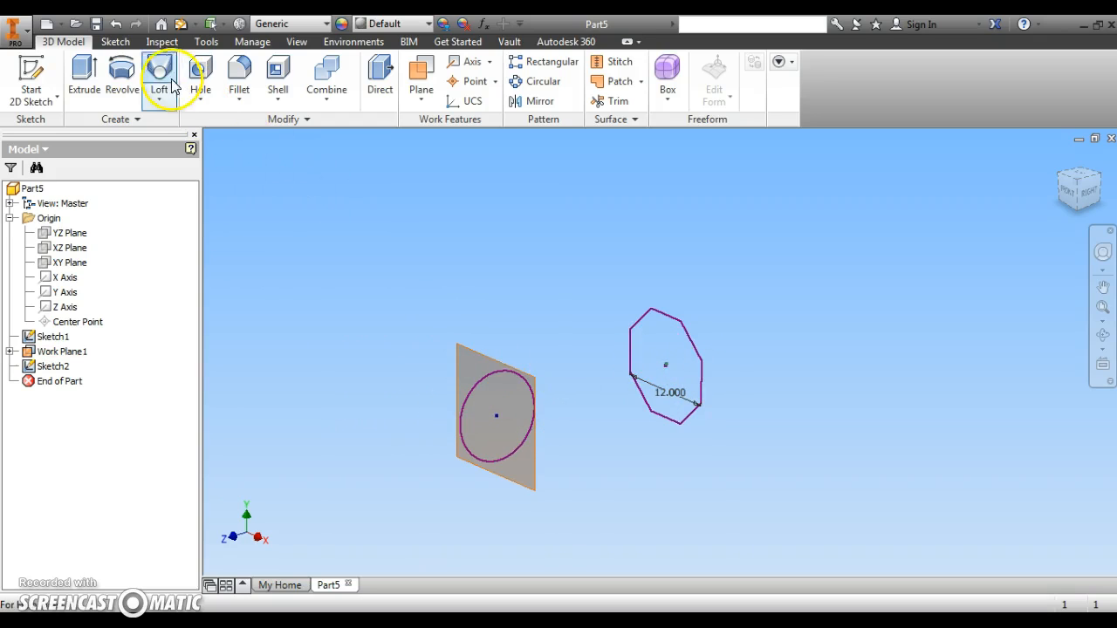
click(158, 101)
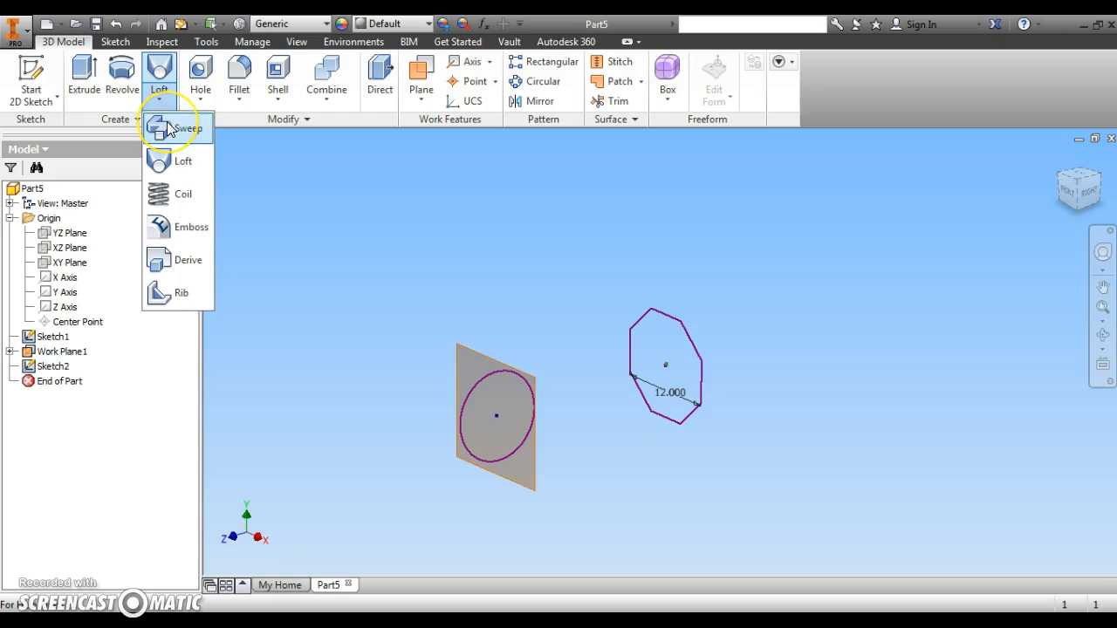
click(170, 130)
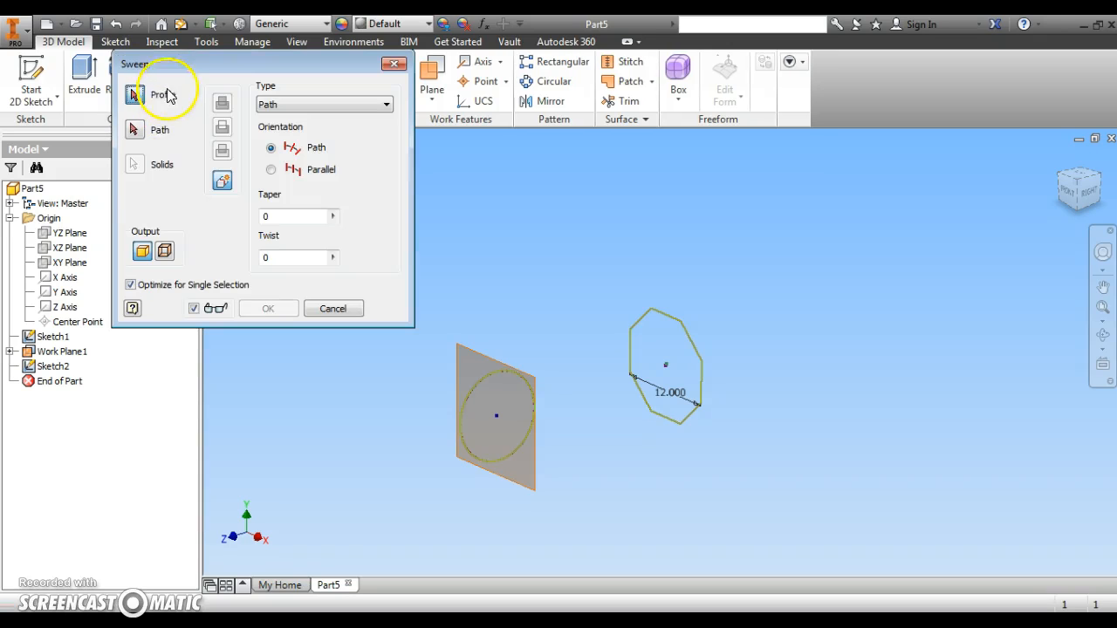
click(393, 55)
Step: Loft a solid between the ellipse on the offset work plane and the octagon, selecting the ellipse as the first section
click(166, 98)
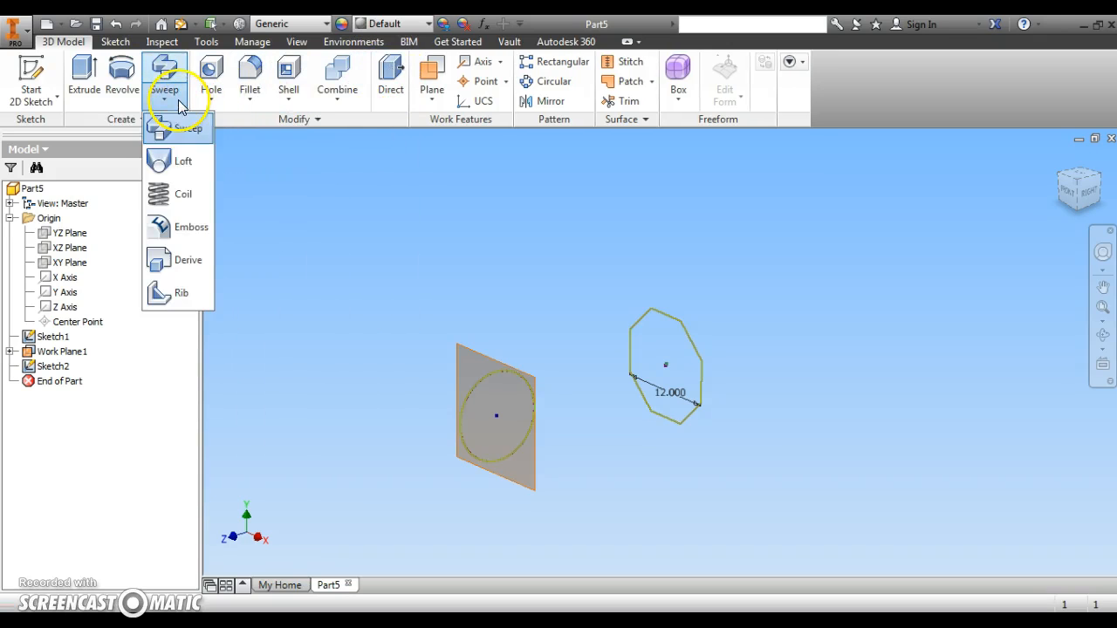
click(183, 162)
drag(262, 144, 187, 41)
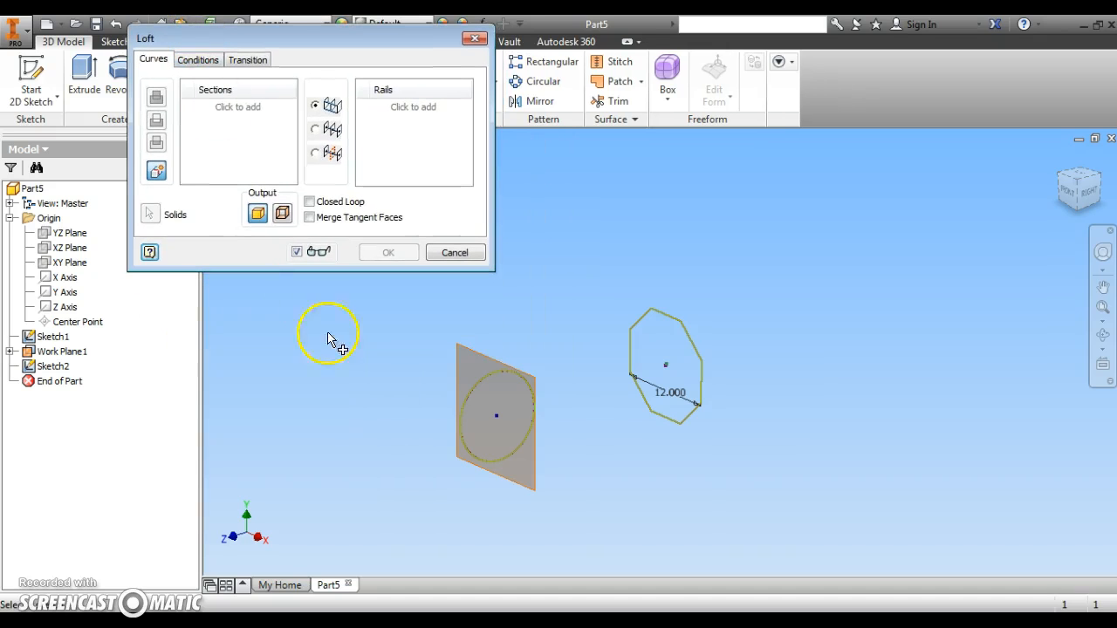
click(476, 386)
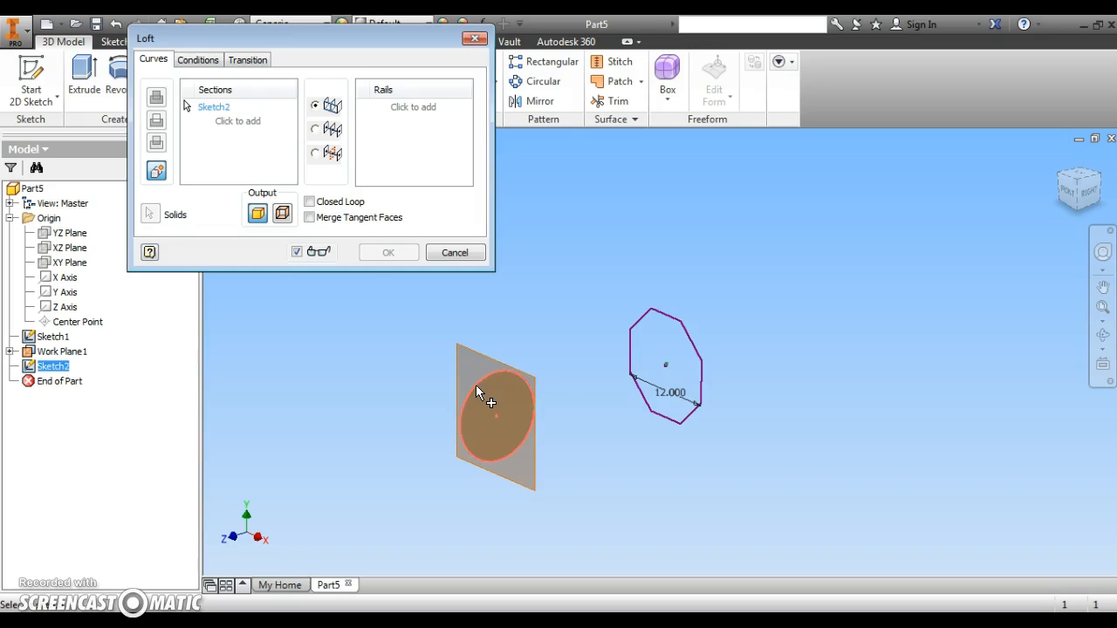
click(643, 319)
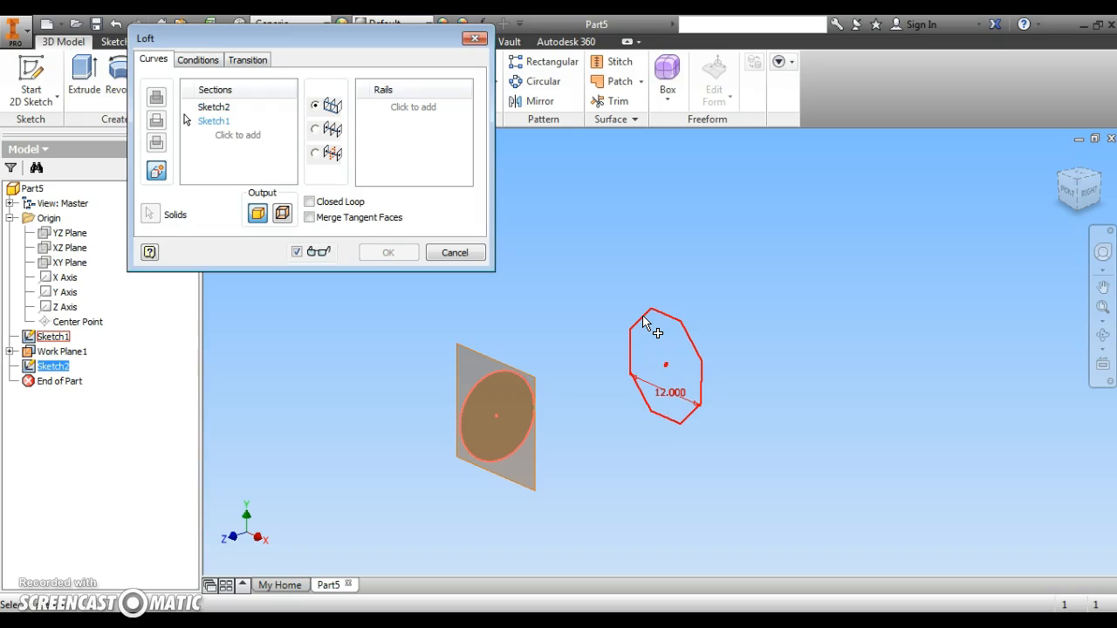
click(249, 407)
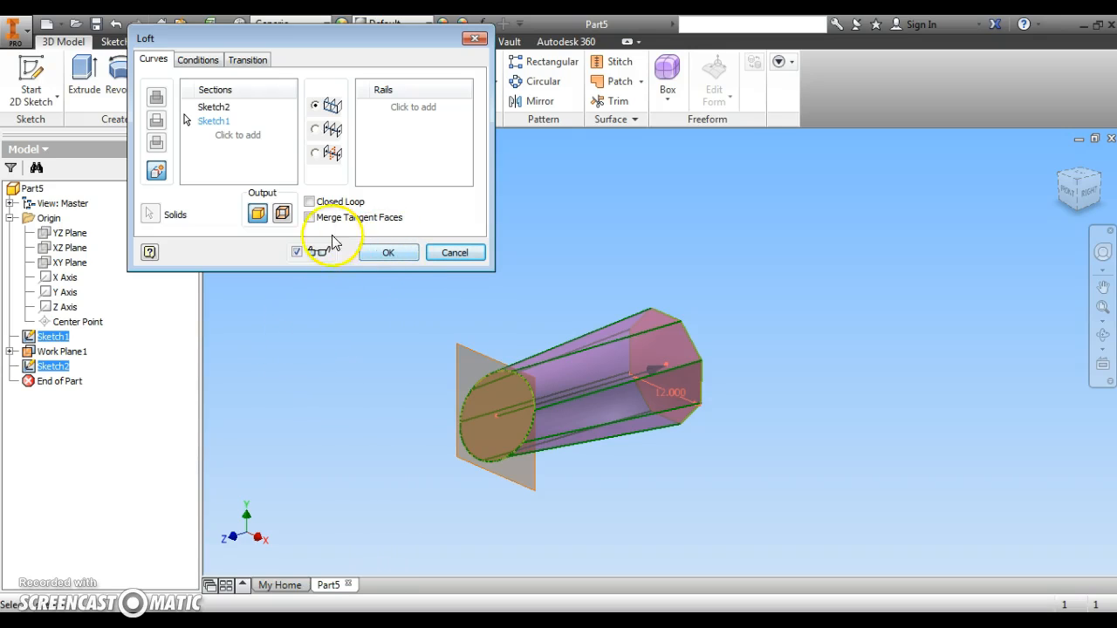
click(283, 214)
click(258, 214)
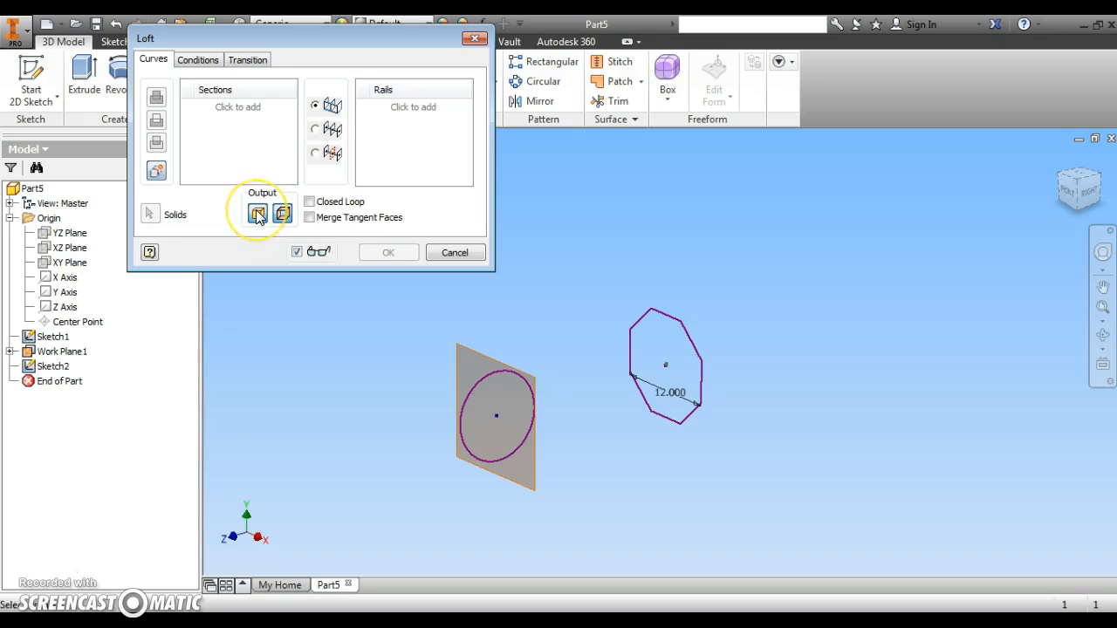
click(297, 572)
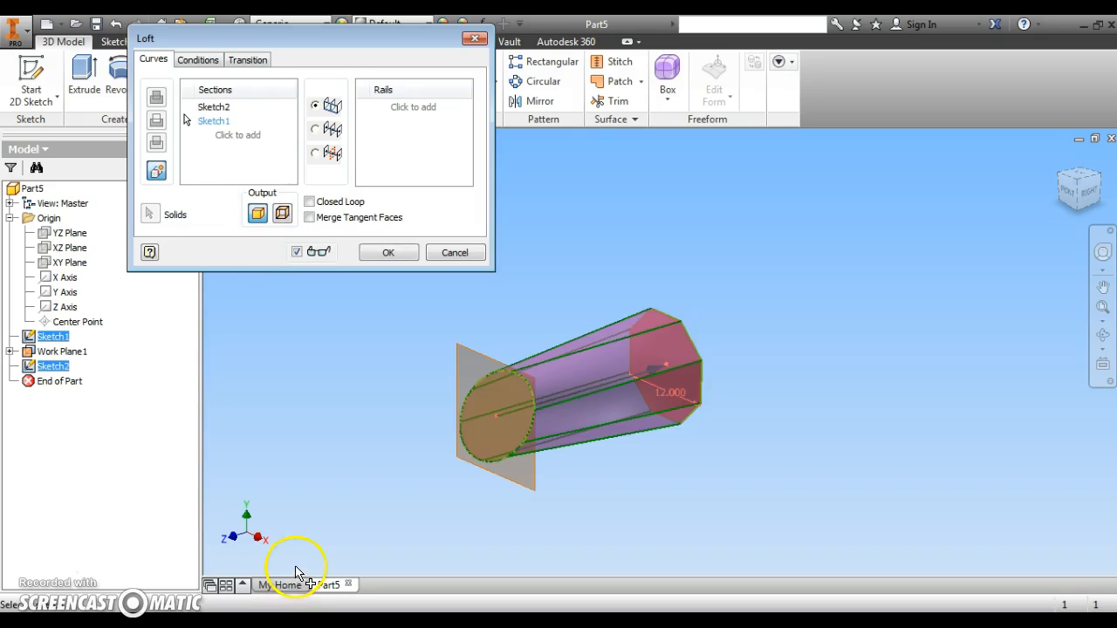
click(389, 250)
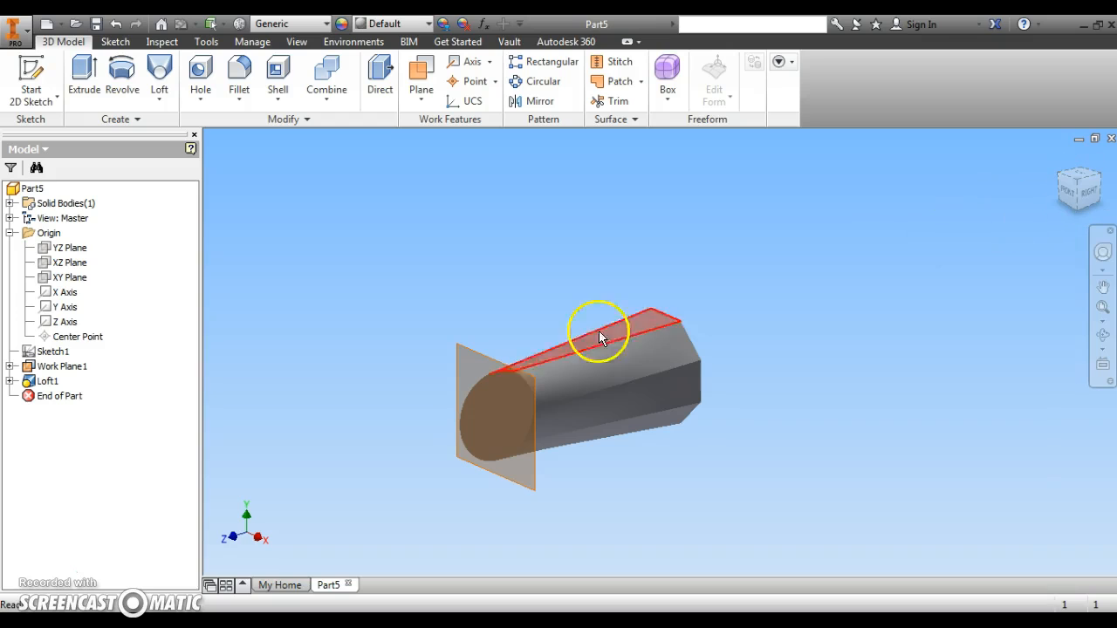
Step: Turn off the visibility of the offset work plane at the ellipse end of the loft
right_click(75, 370)
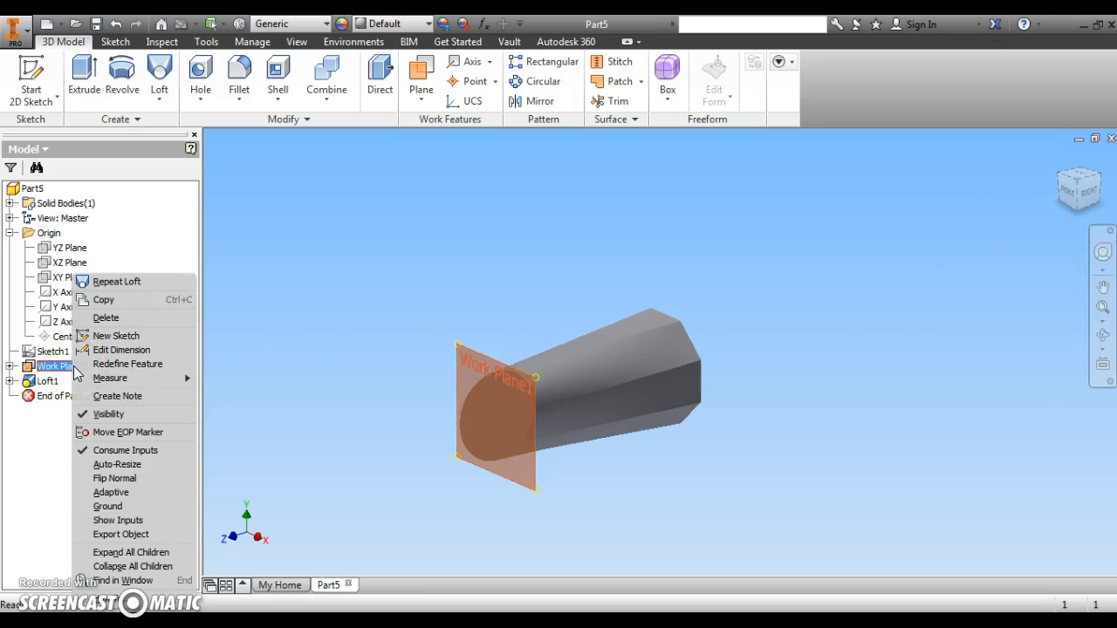
click(84, 422)
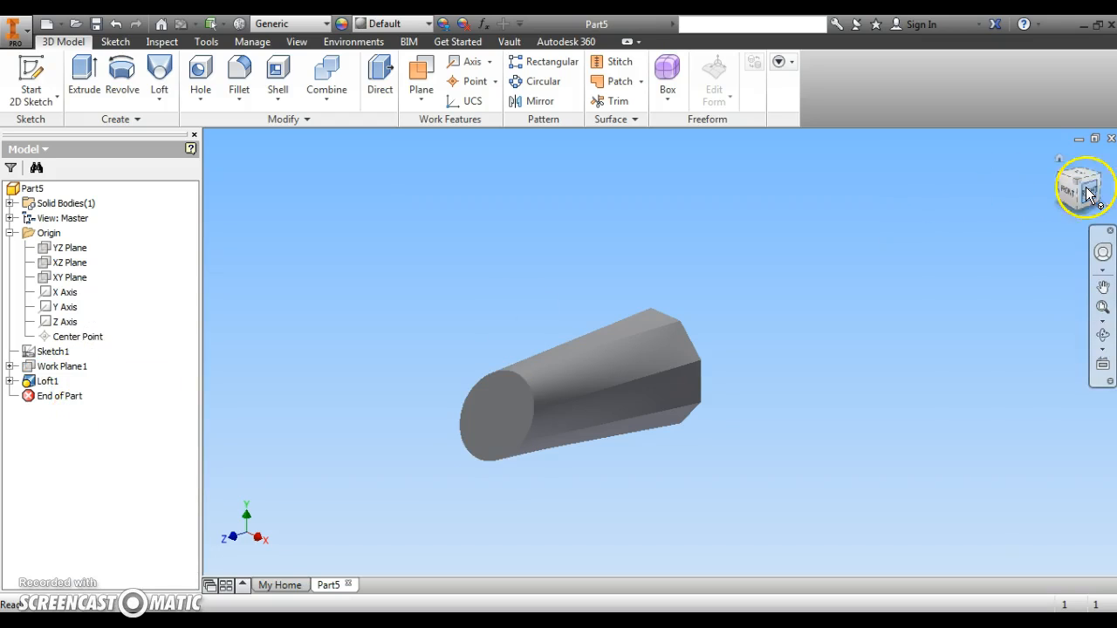